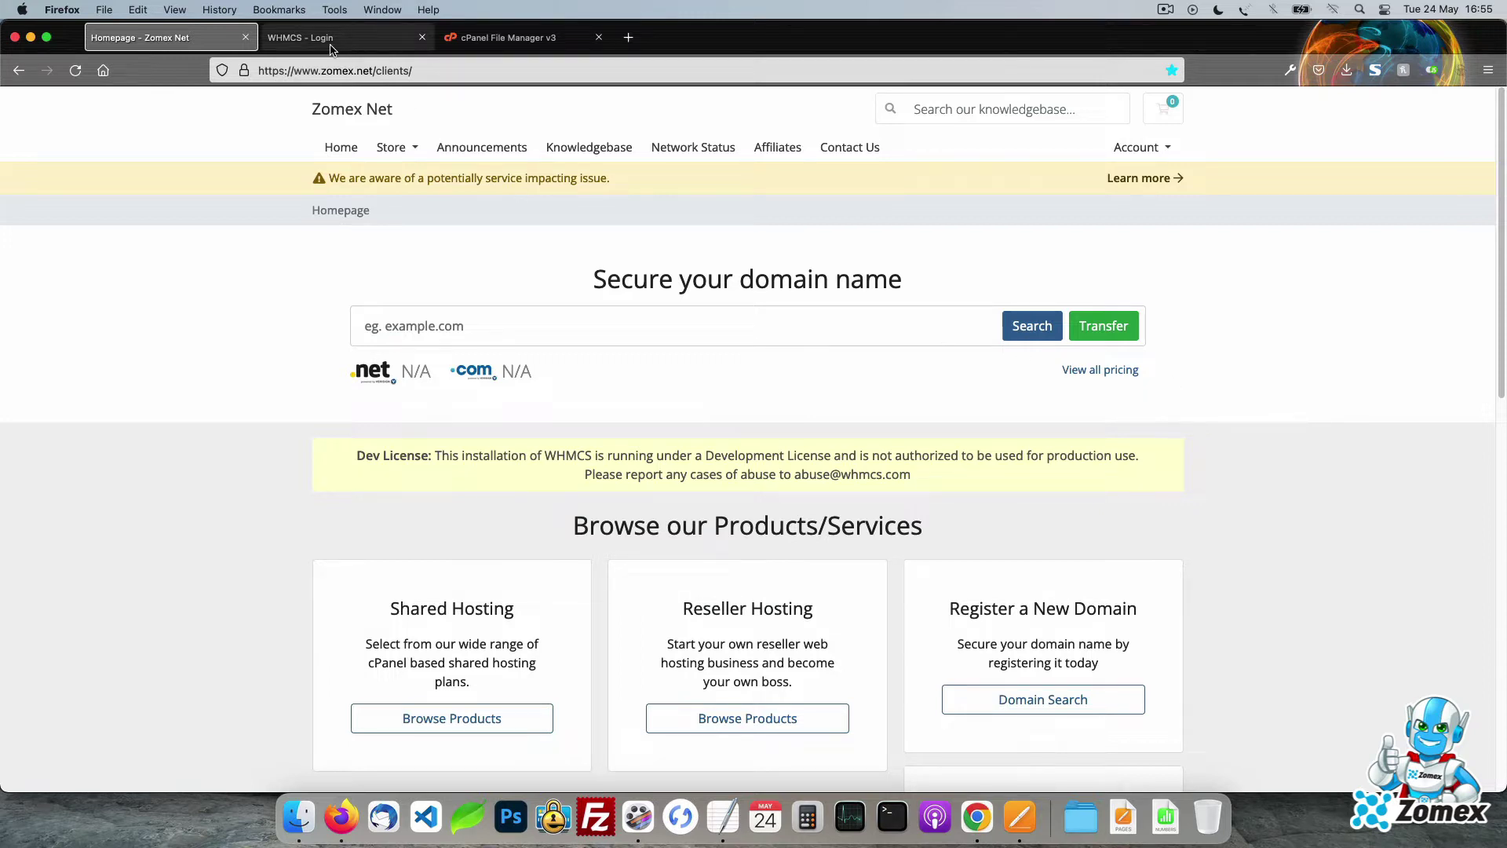
- On the WHMCS login tab, select the 'admin/' part of the clients/admin/ address
click(332, 47)
drag(388, 69, 425, 70)
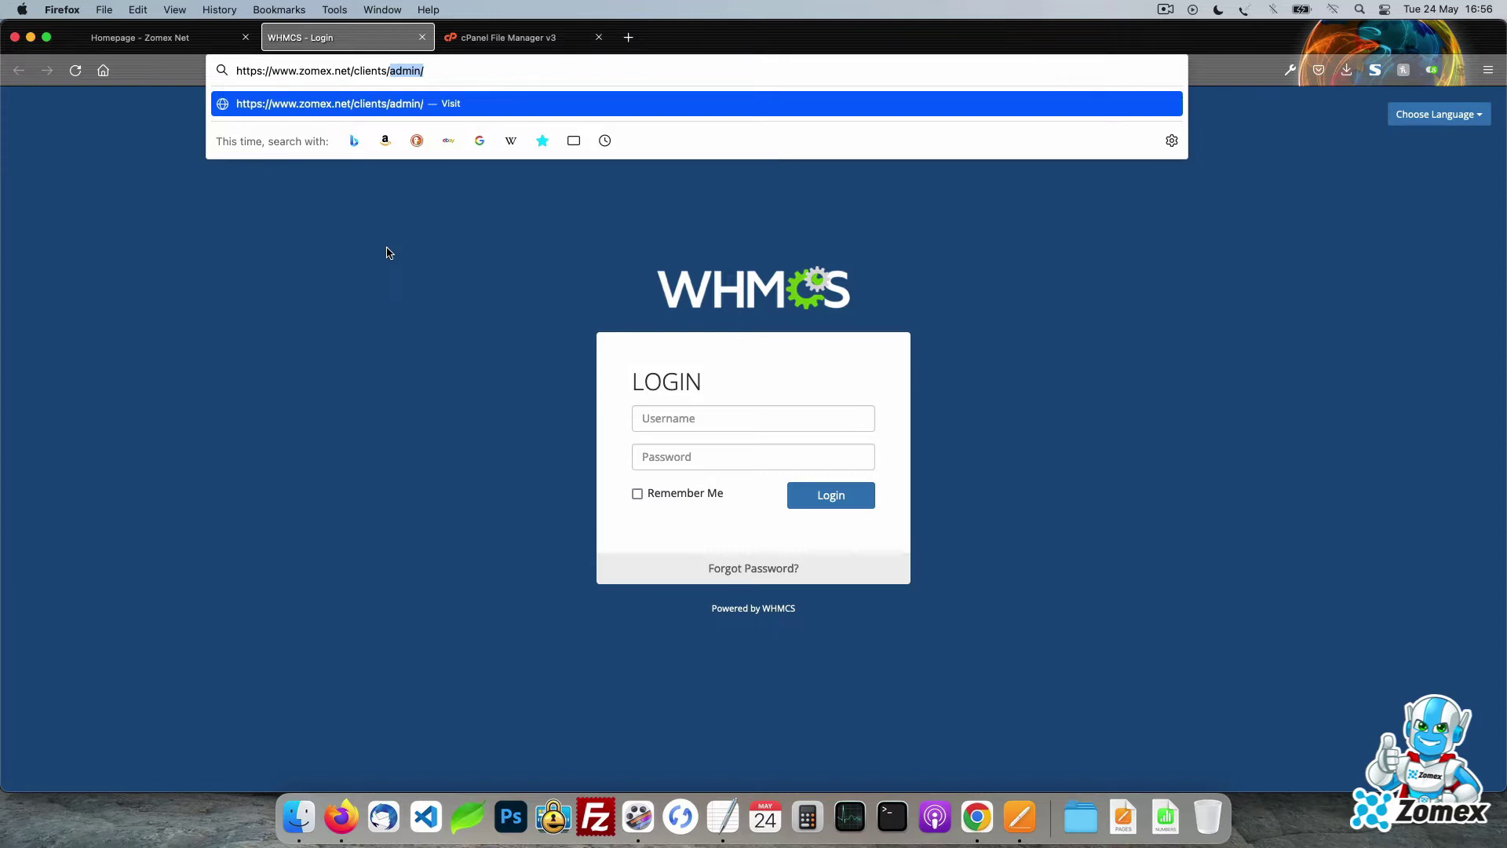
- Add $customadminpath = "admin123"; as a new last line of configuration.php and save it
click(502, 38)
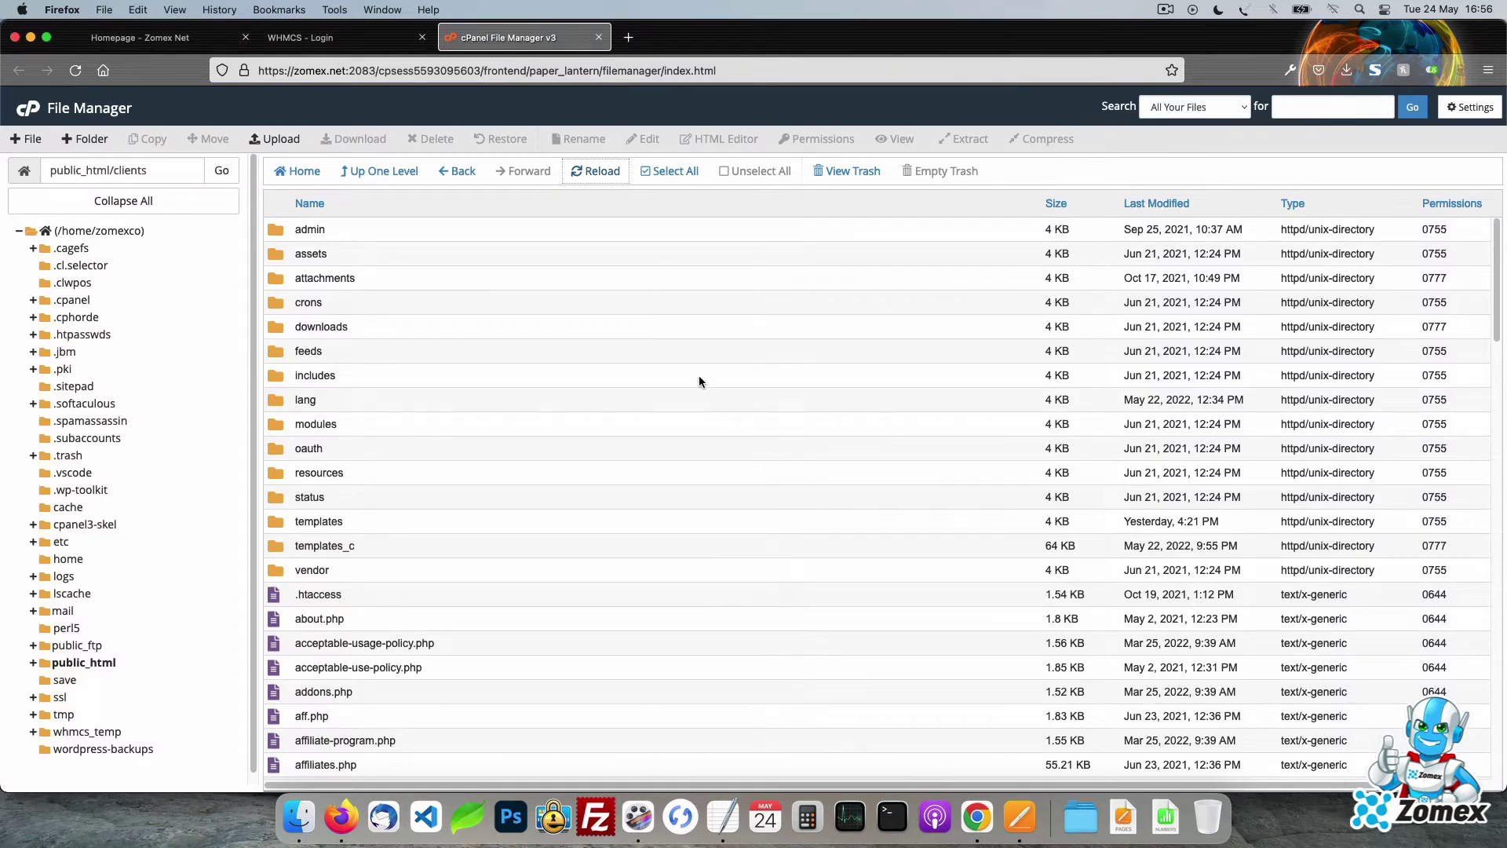
scroll(698, 376, down, 5)
scroll(698, 376, down, 5)
scroll(698, 376, down, 5)
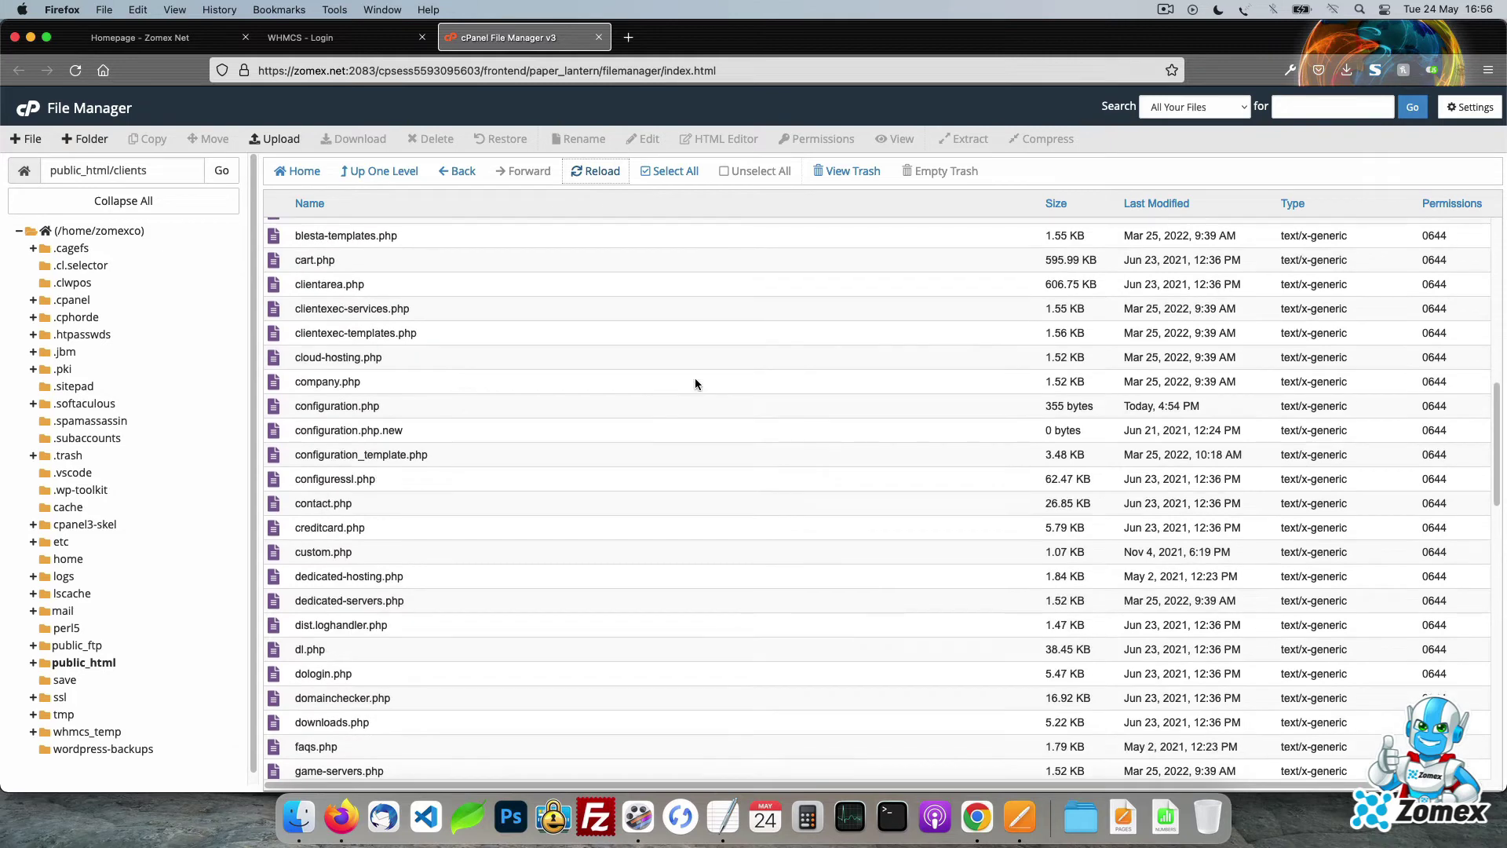
right_click(474, 405)
click(518, 465)
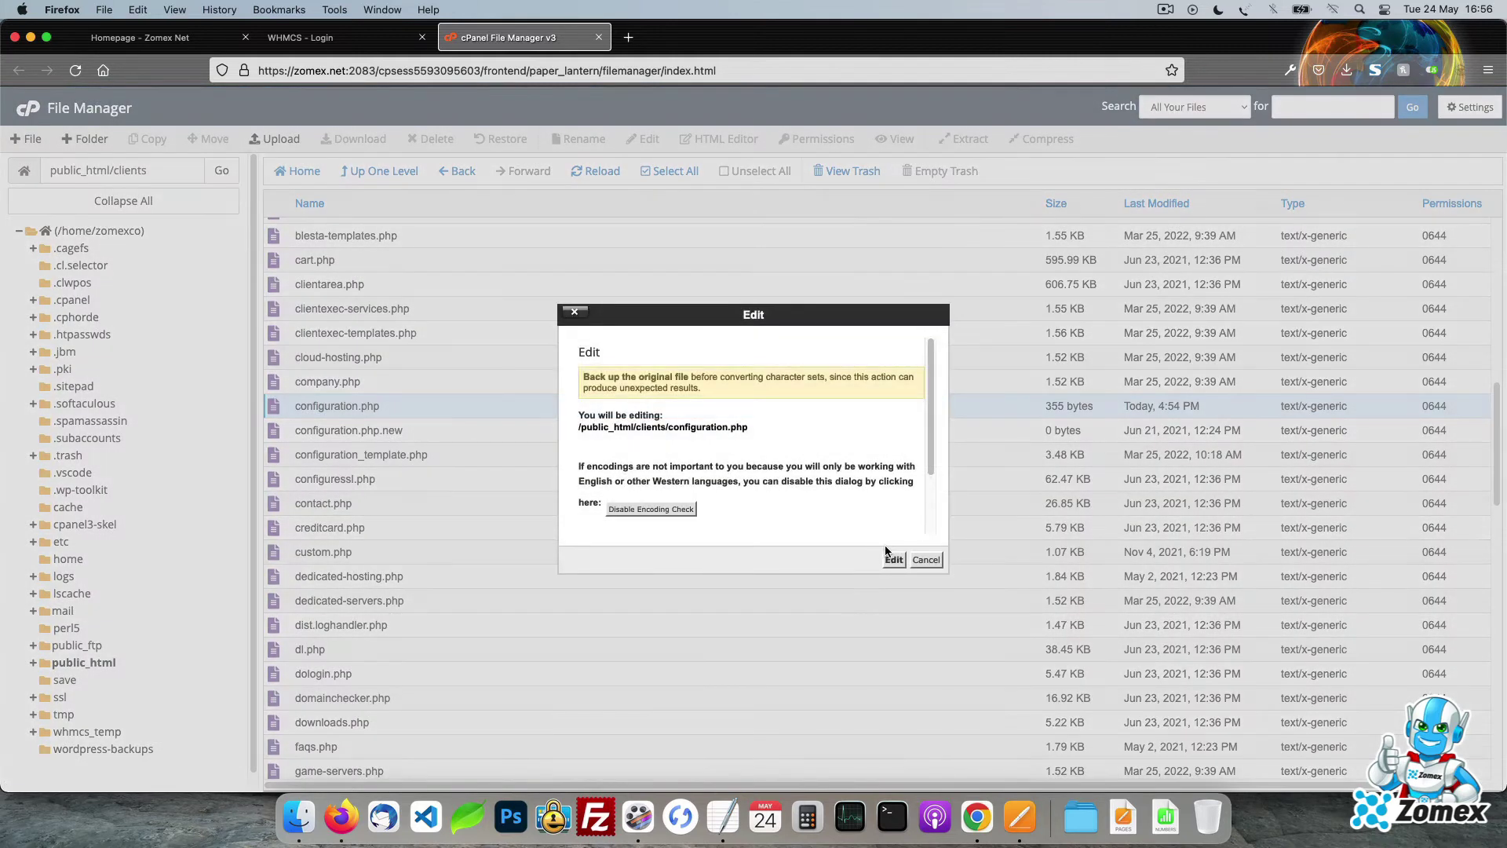
click(883, 553)
click(1219, 629)
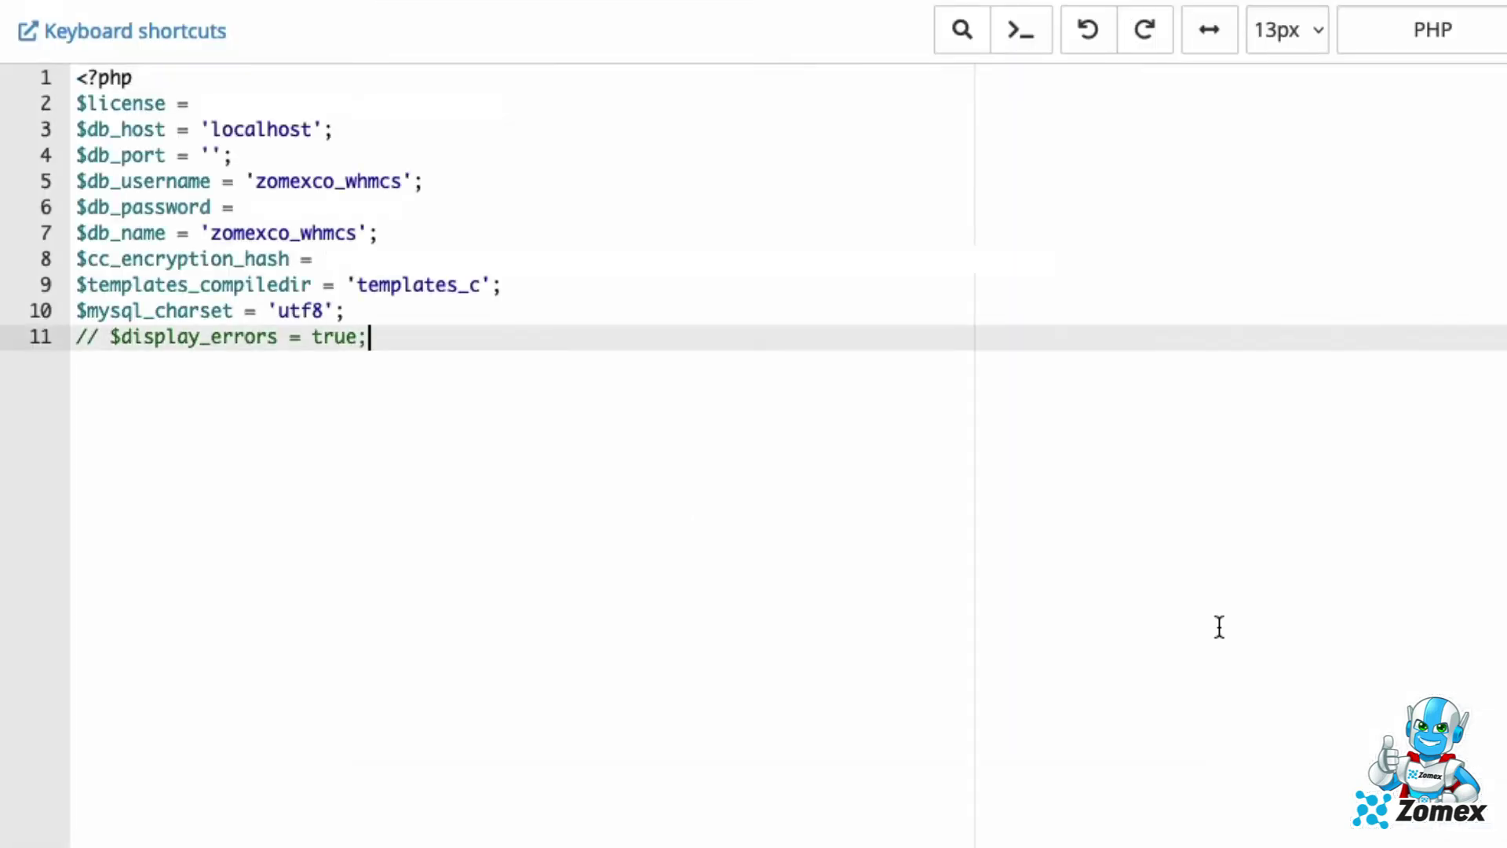
key(Return)
text($customadminpath = "mycustomfoldername";)
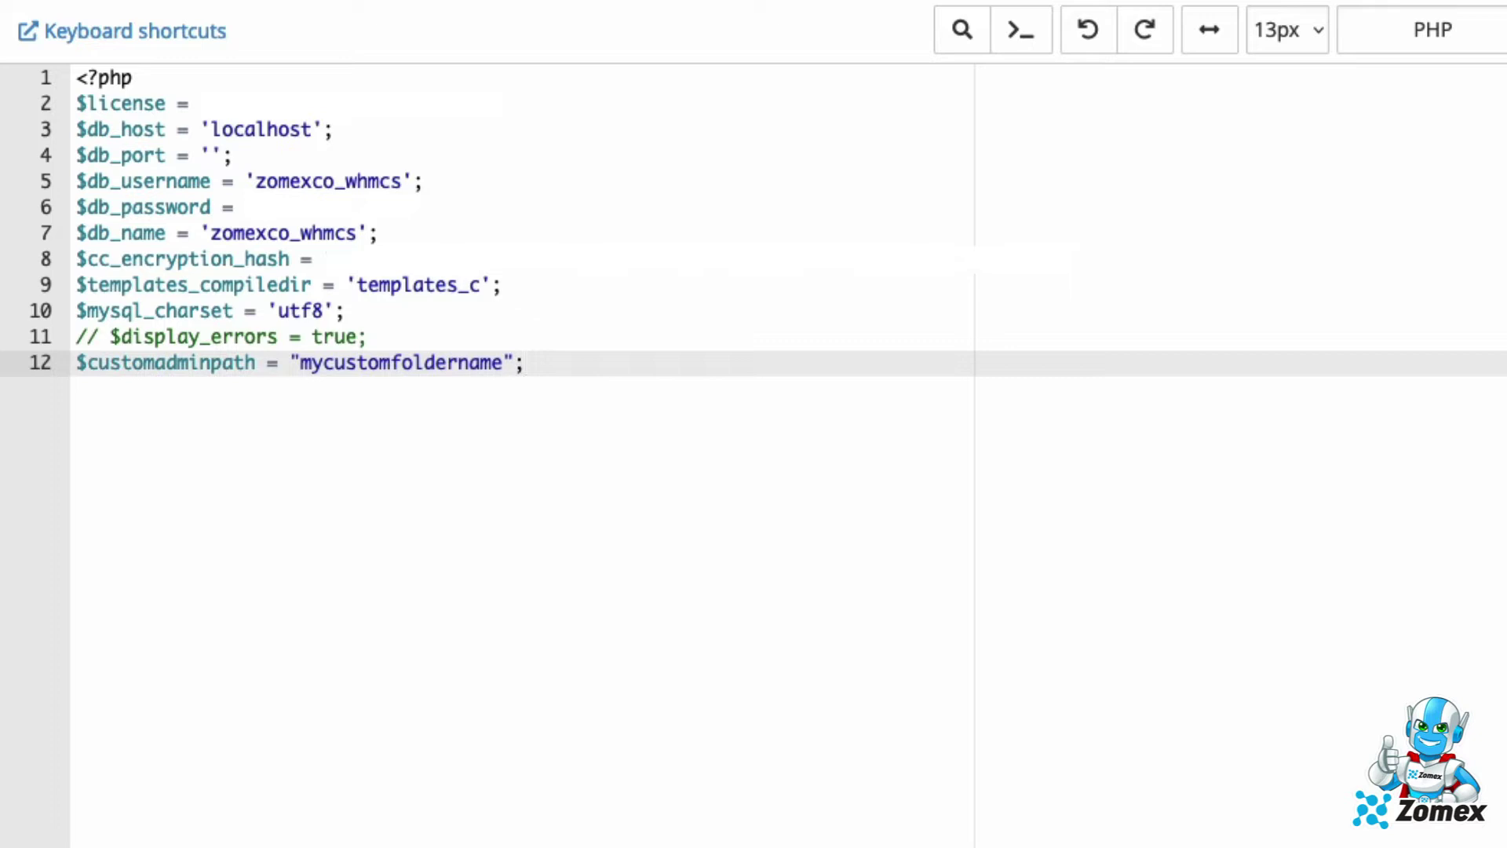
double_click(477, 362)
text(admin)
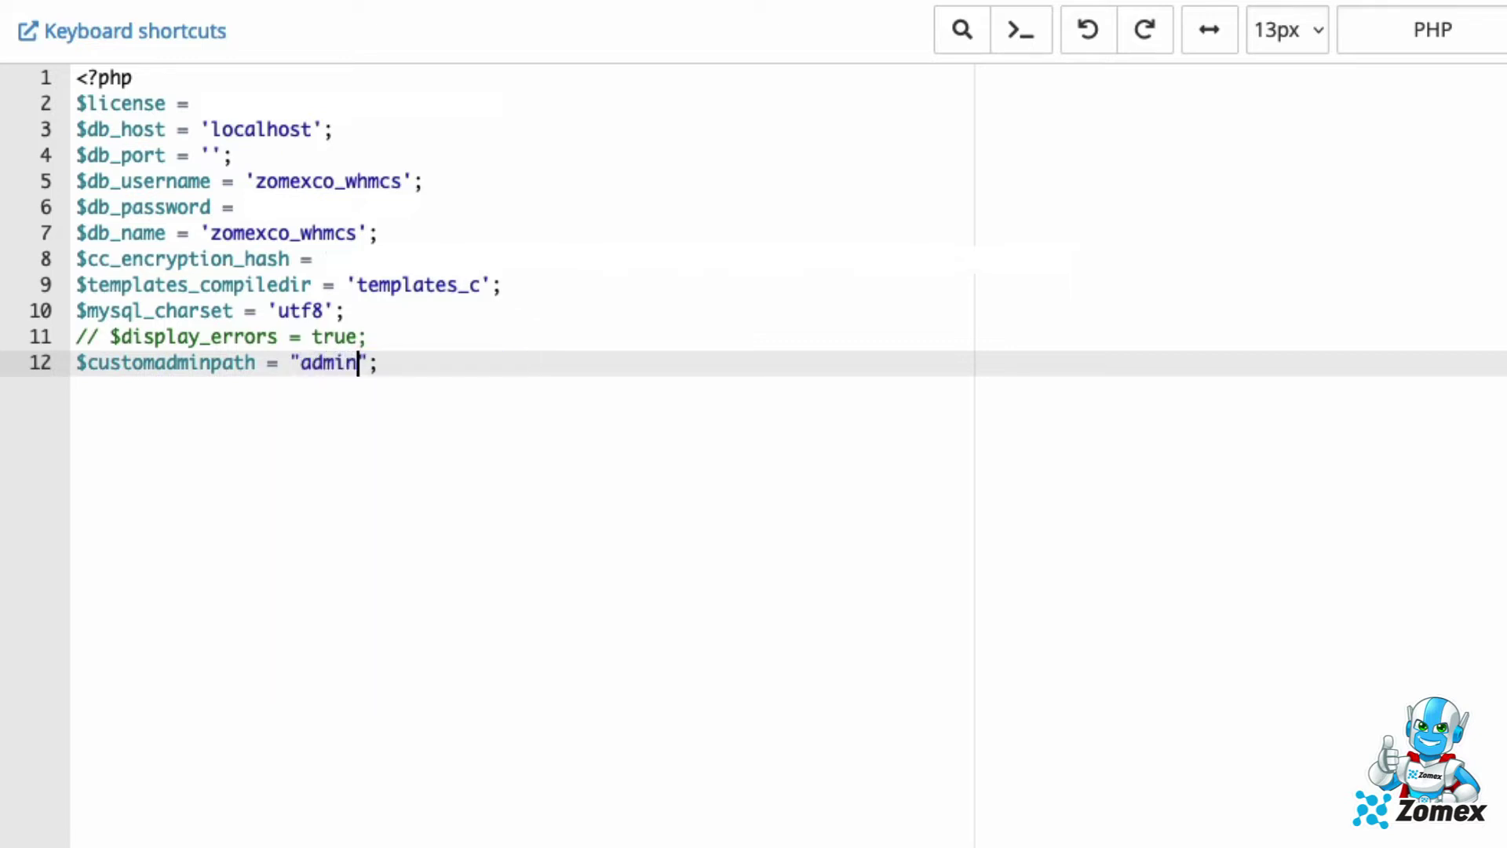
text(123)
key(ctrl+s)
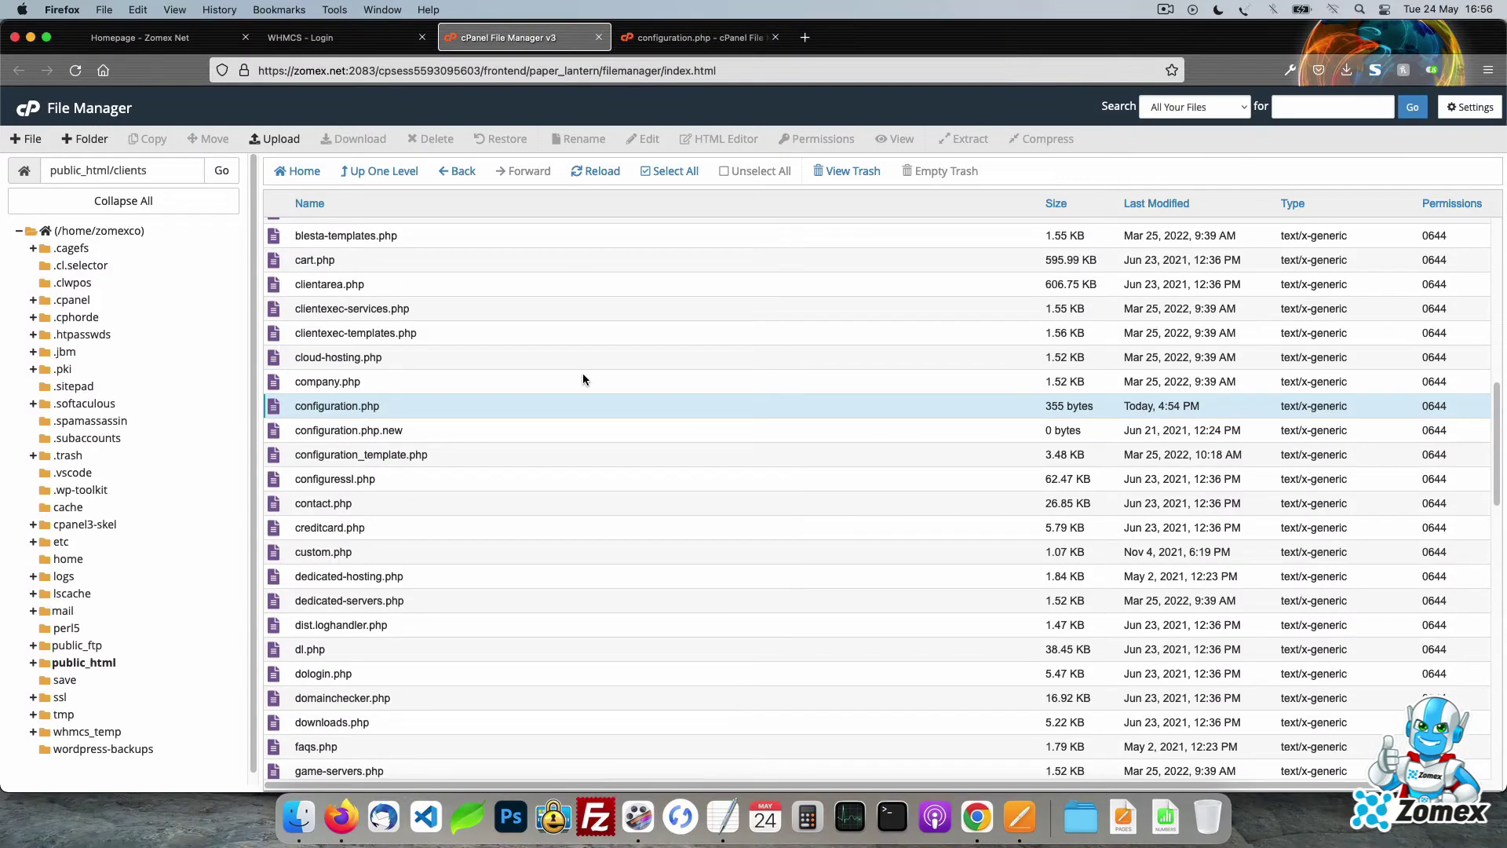
- Rename the admin folder to admin123 and load the login page at clients/admin123
click(335, 228)
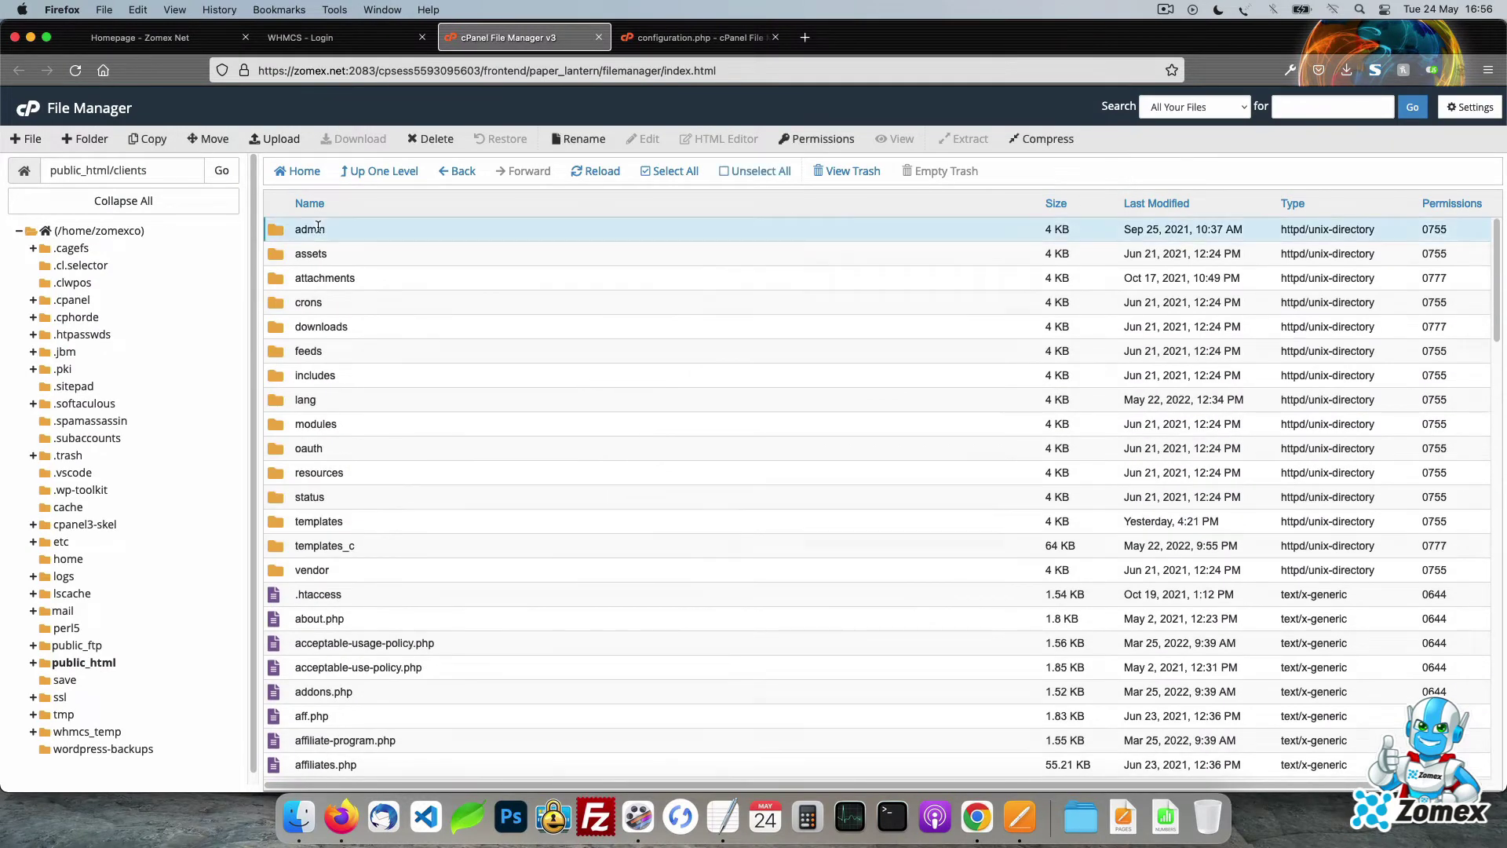
text(123)
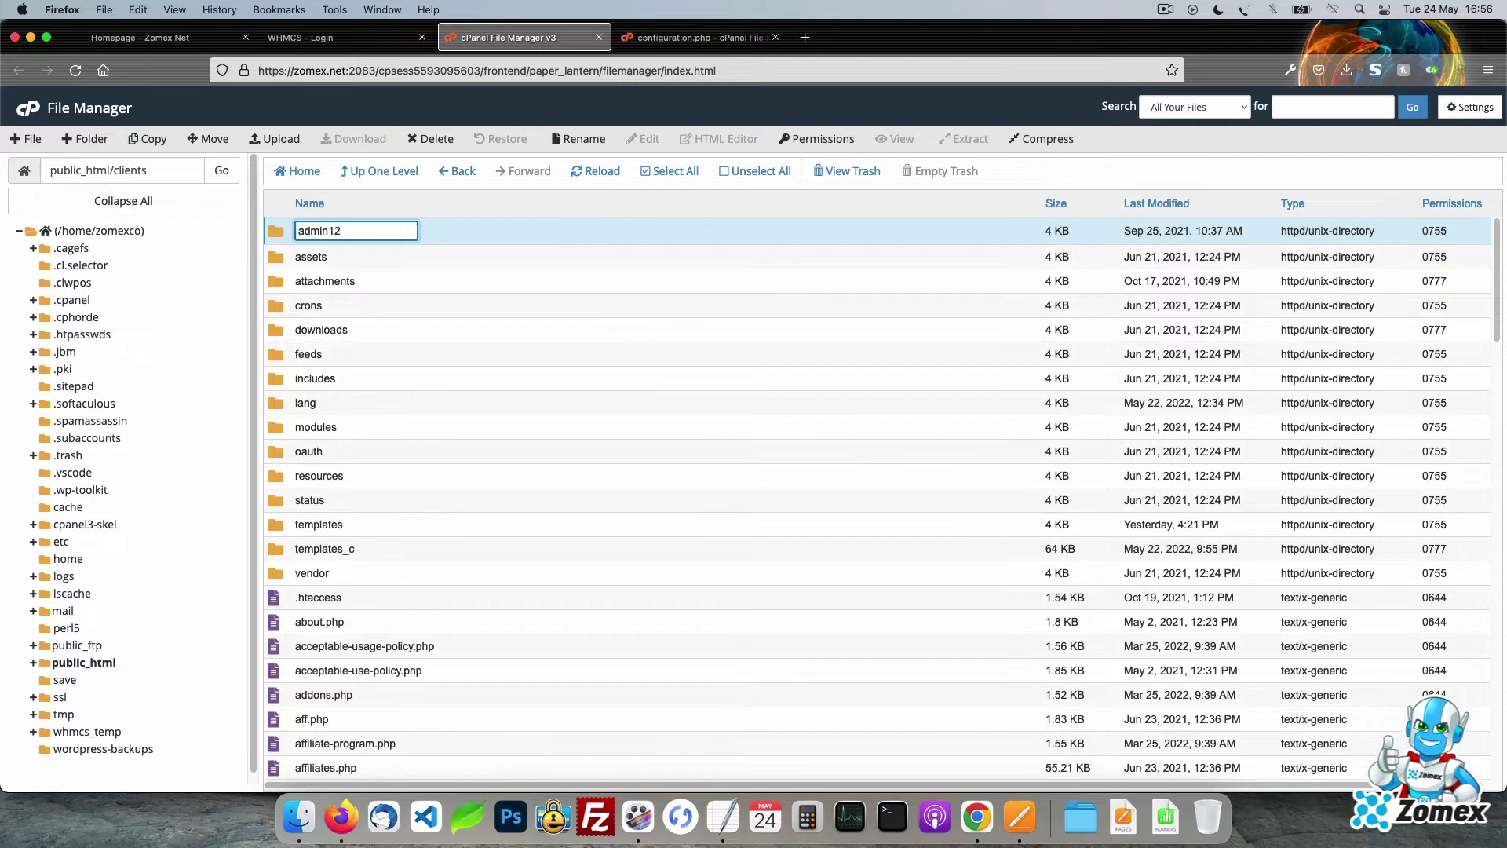
key(Return)
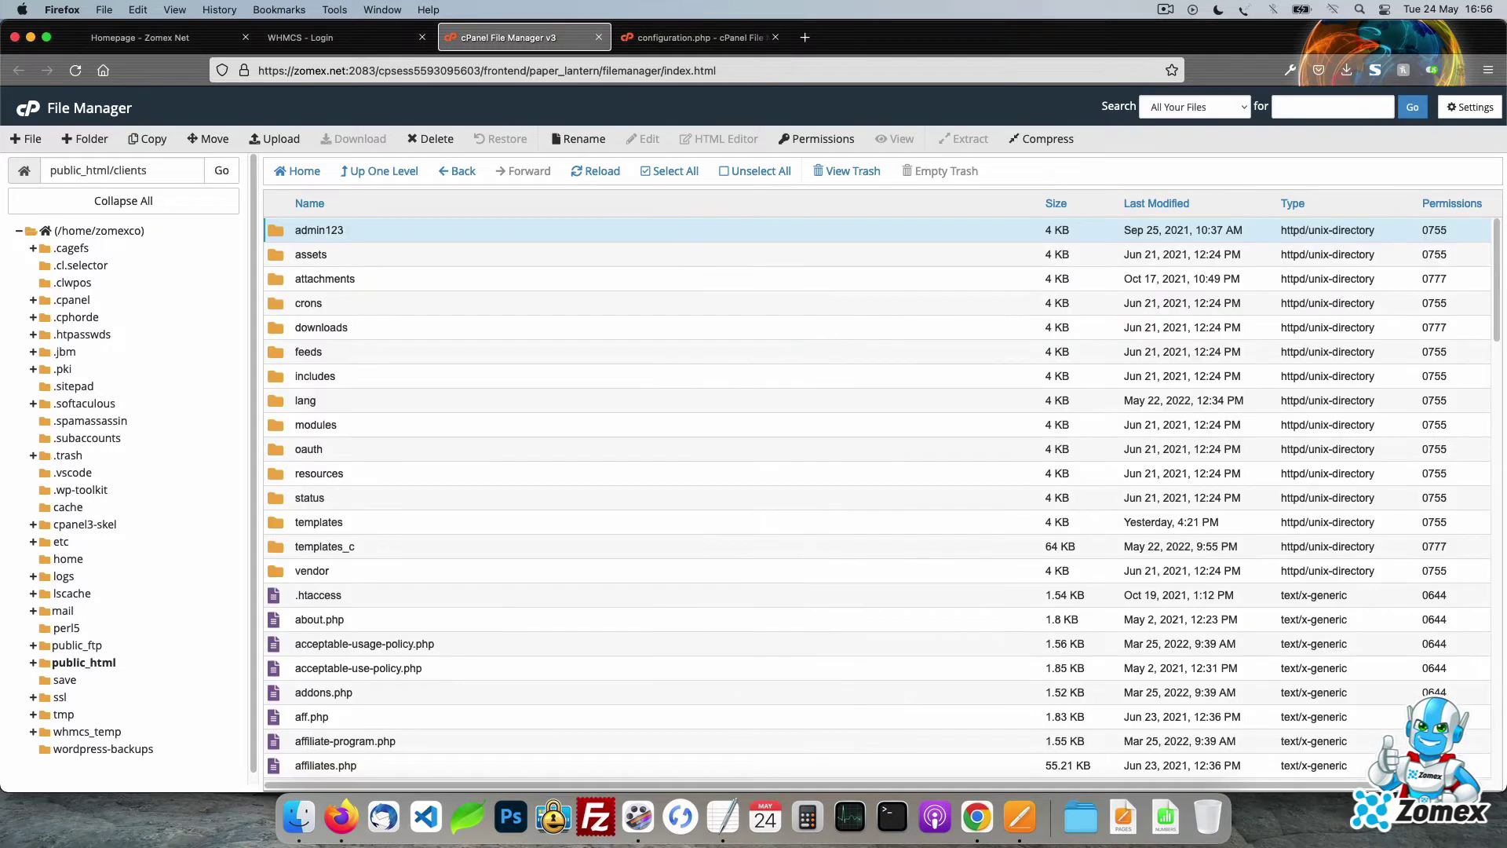
click(329, 38)
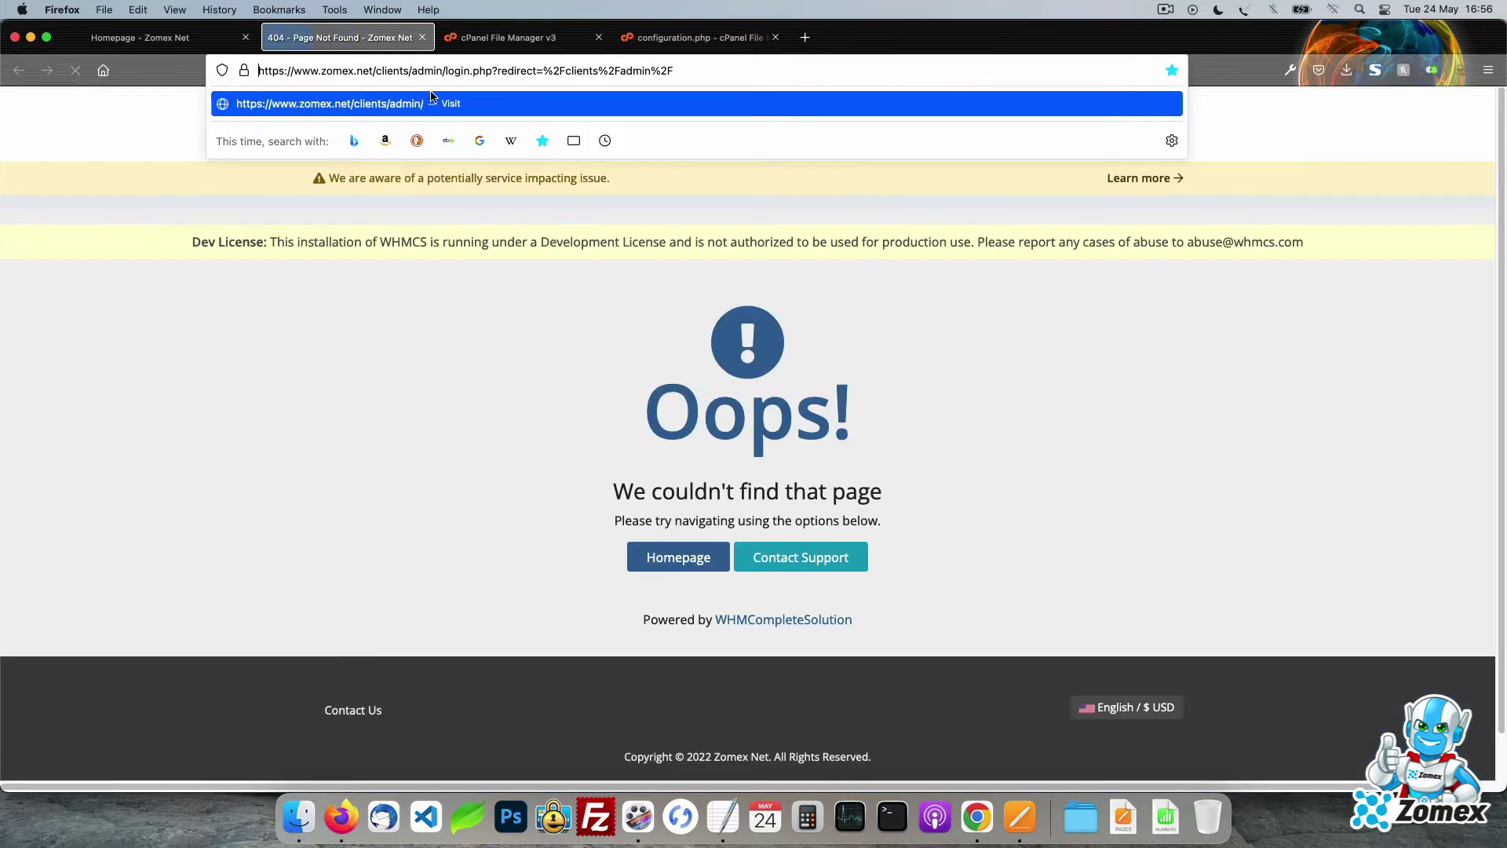
drag(443, 72, 743, 109)
text(123)
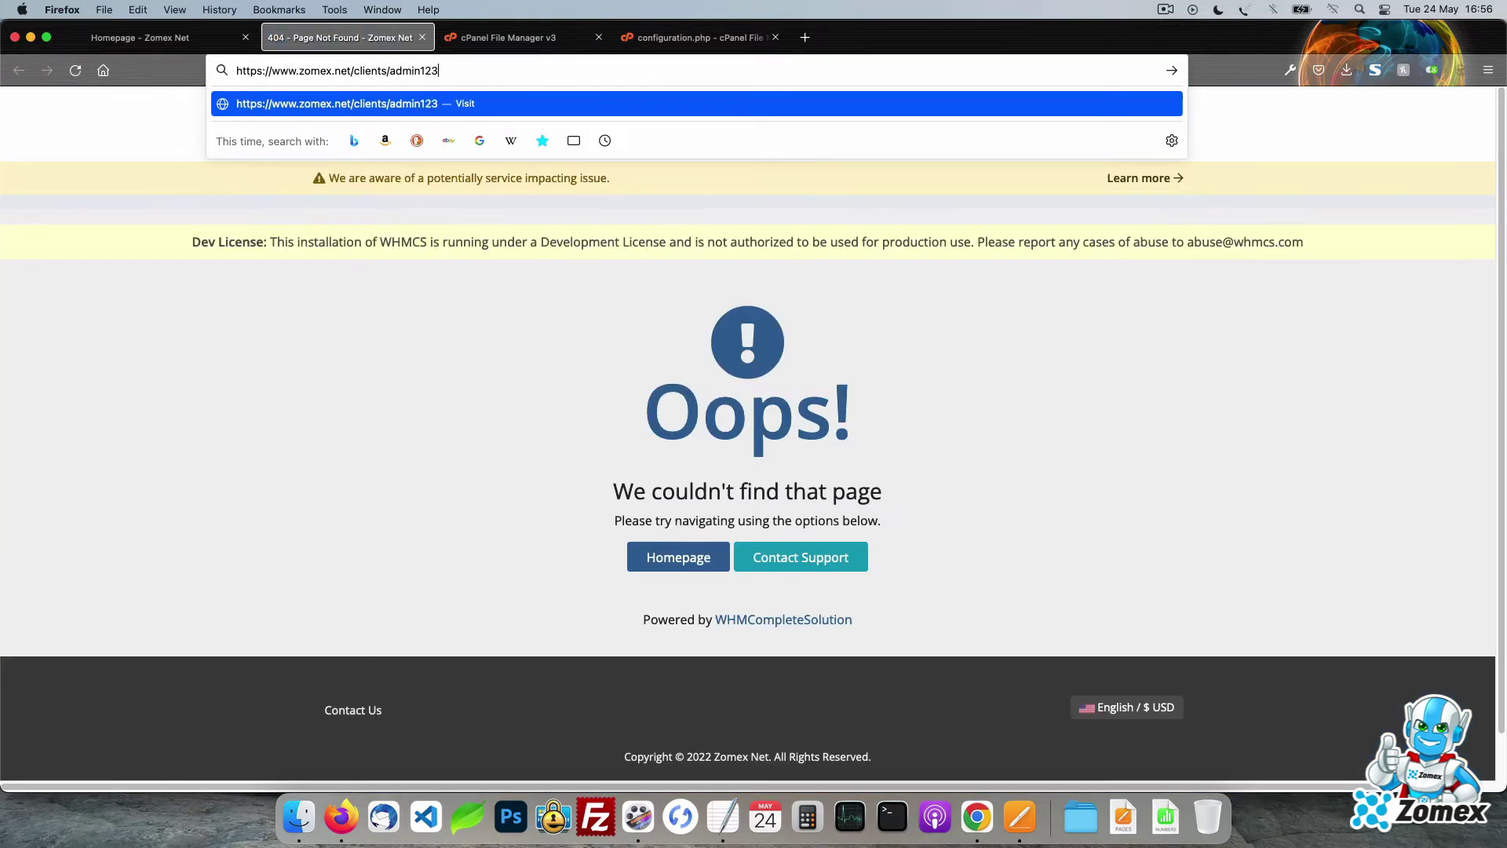
key(Return)
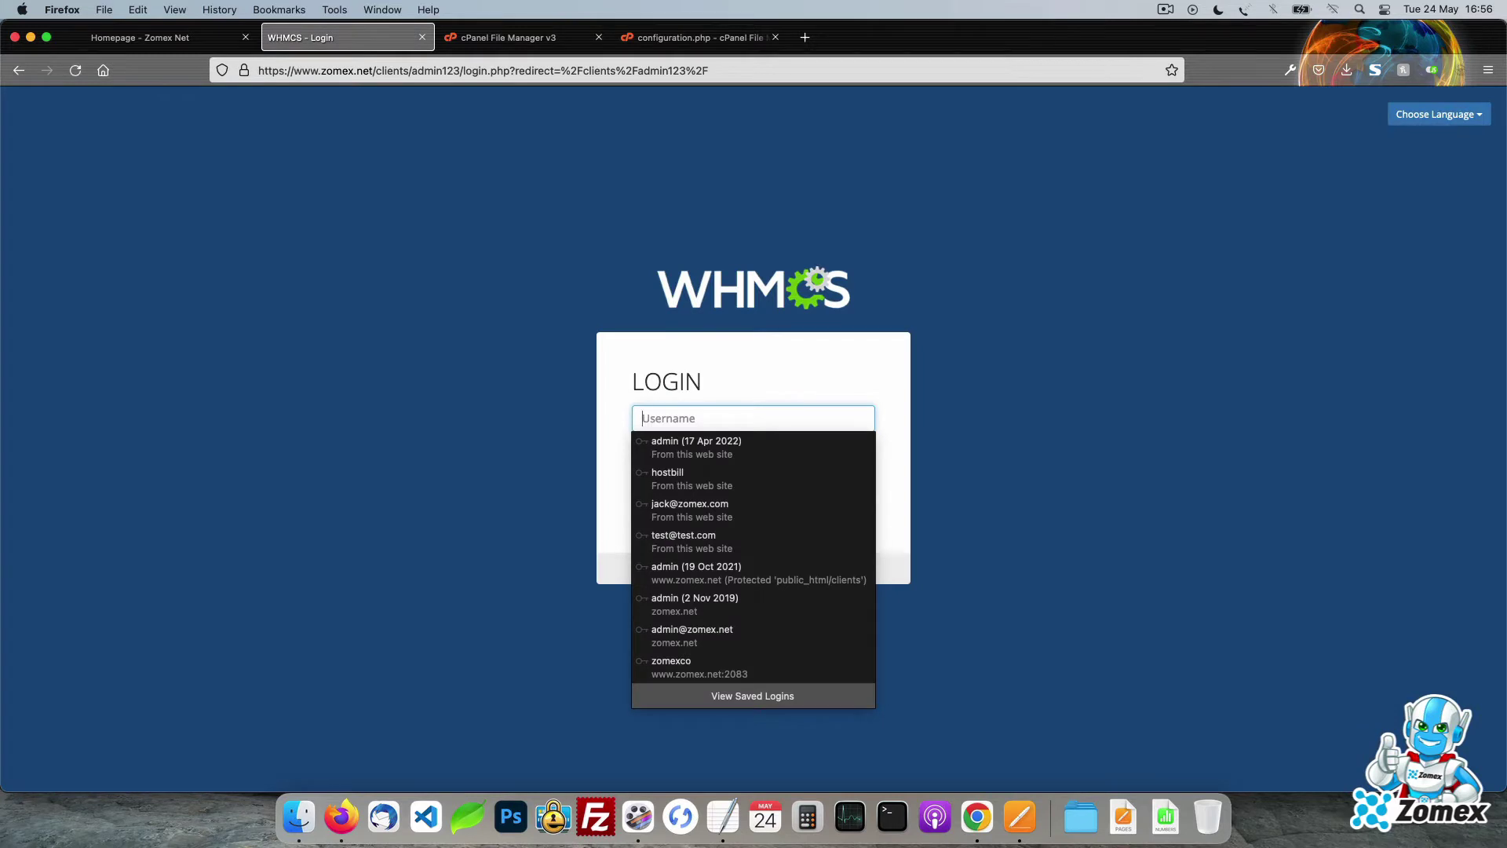
click(575, 237)
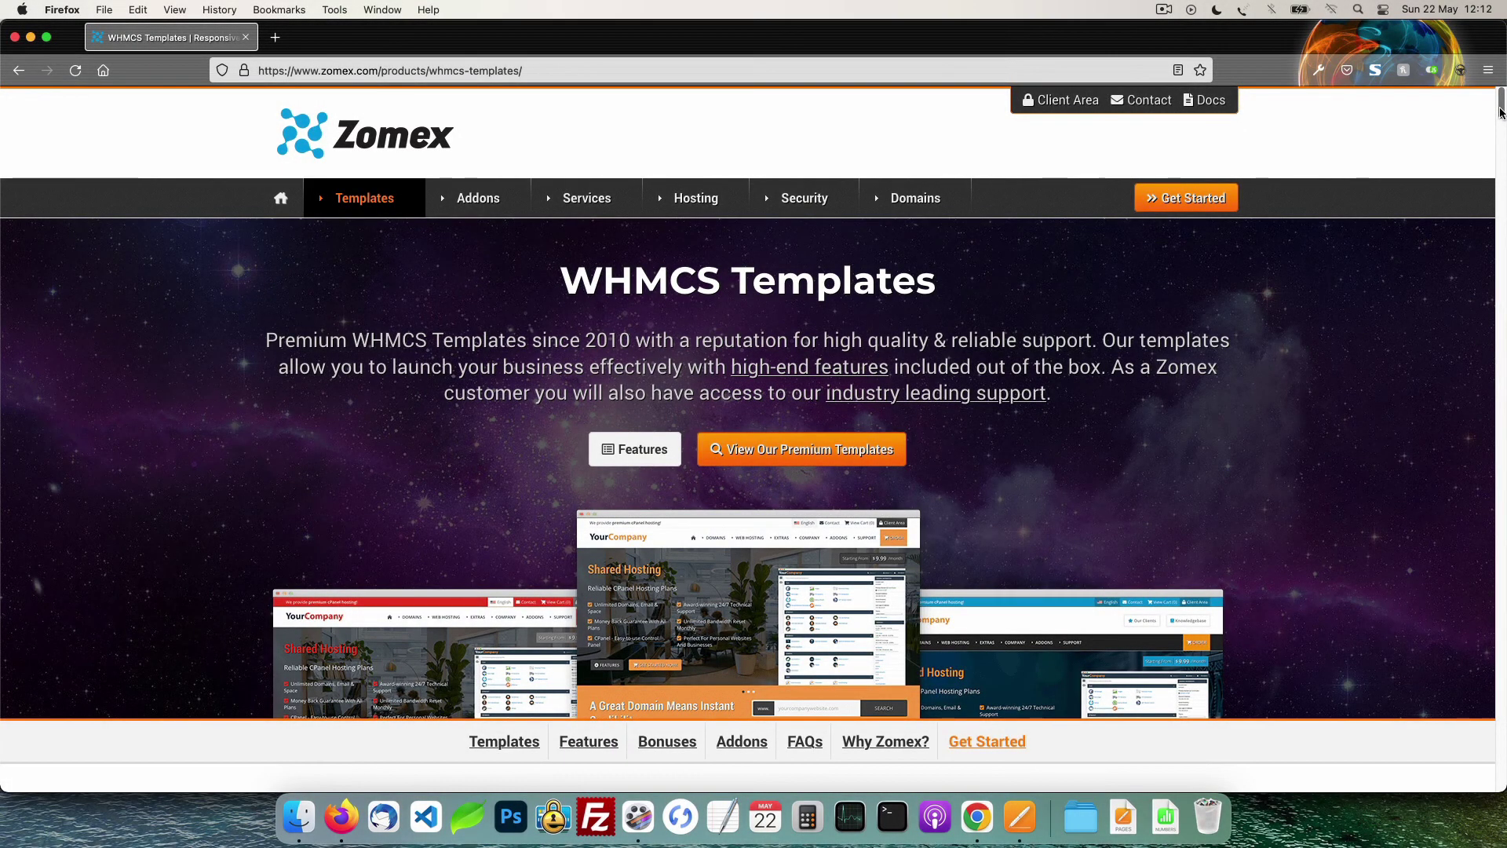
scroll(755, 471, down, 5)
scroll(754, 470, down, 5)
scroll(754, 471, down, 5)
scroll(755, 471, down, 1)
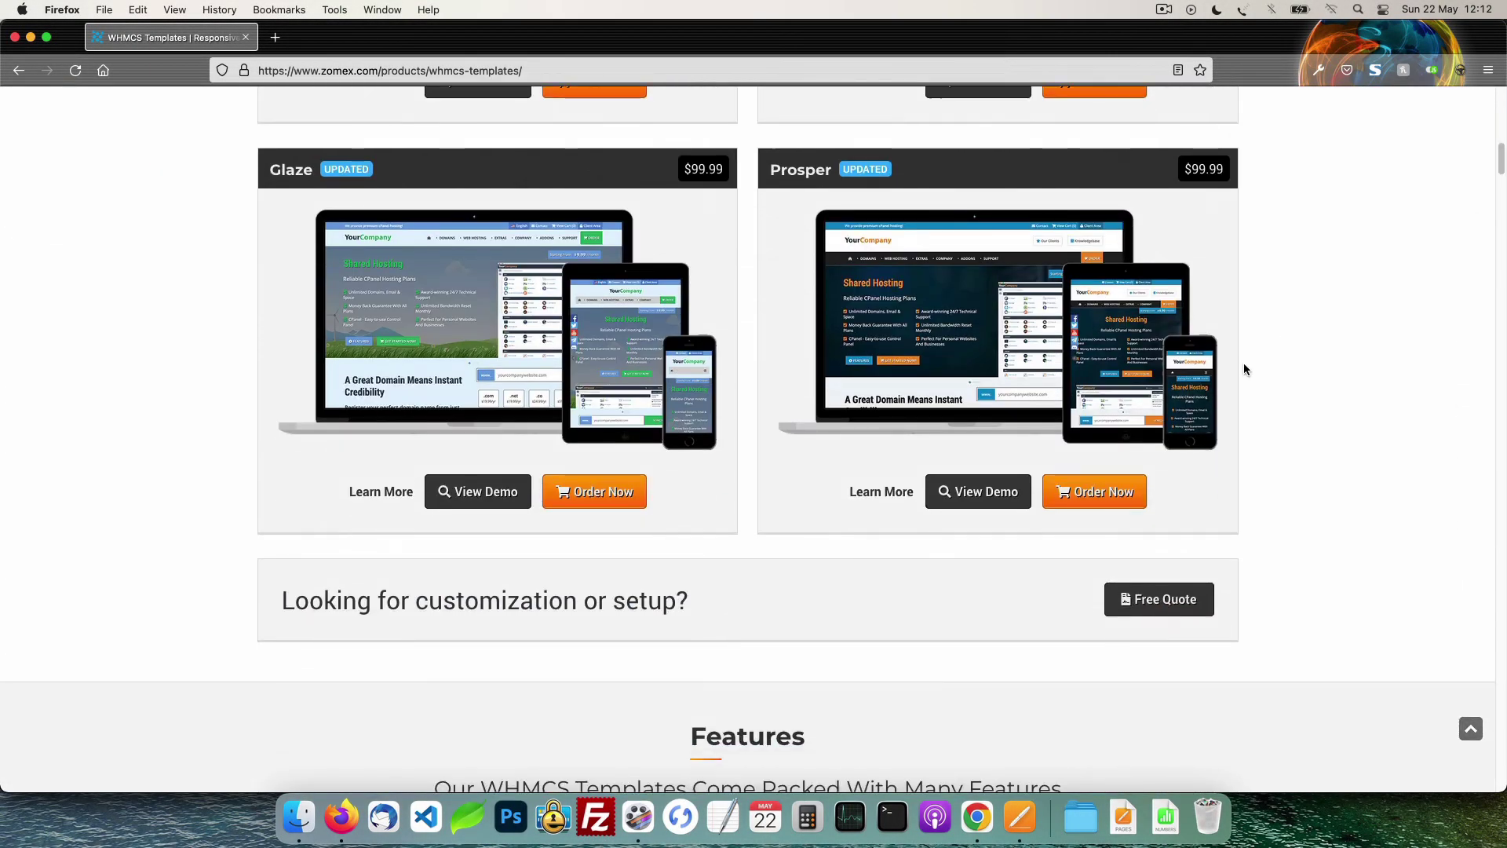
- Open the Prosper template demo and narrow its preview through tablet to mobile width
click(1012, 495)
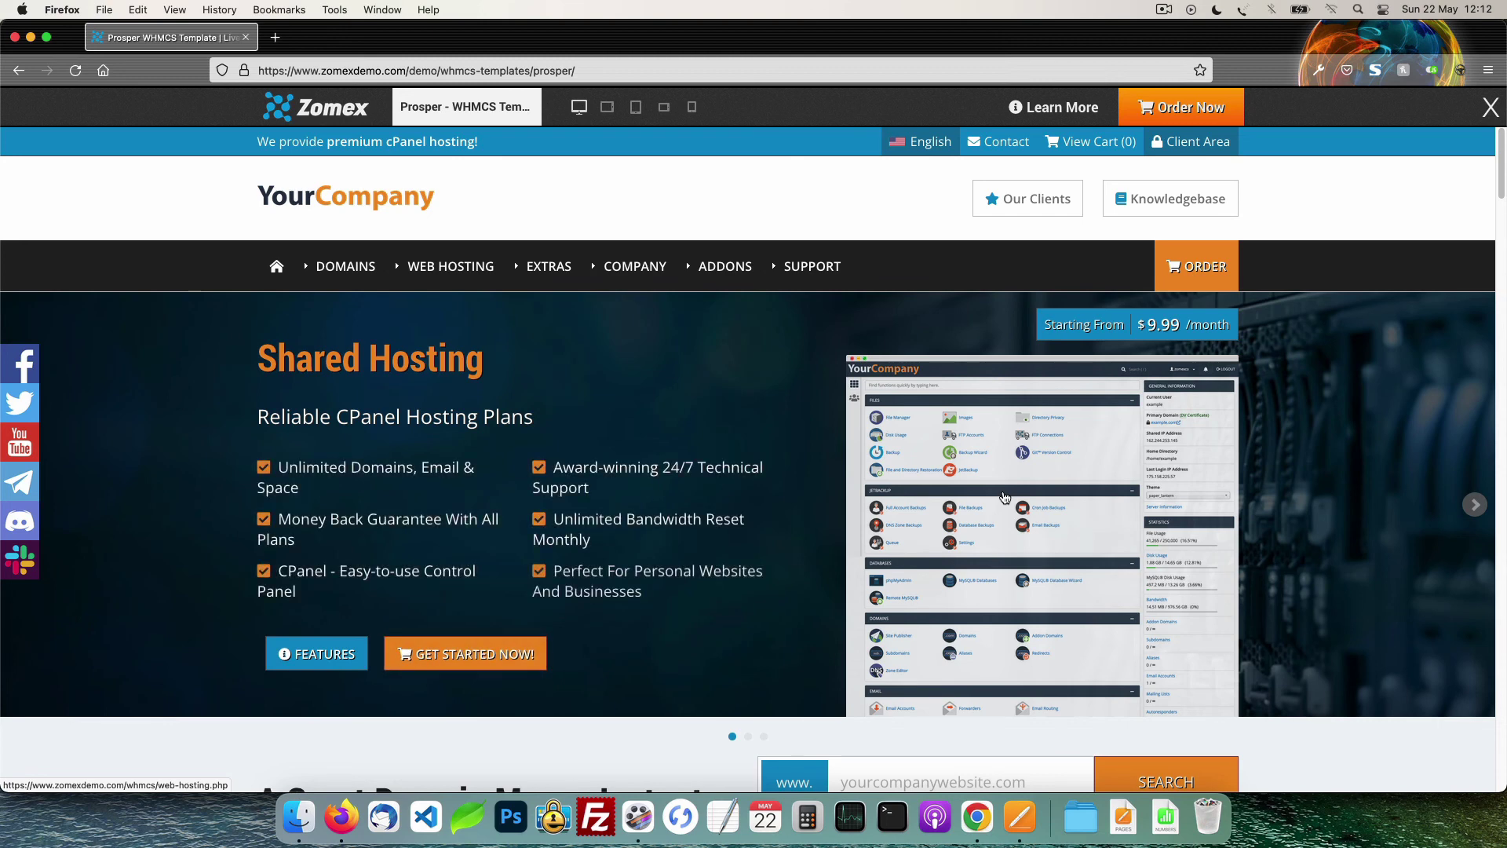
click(606, 107)
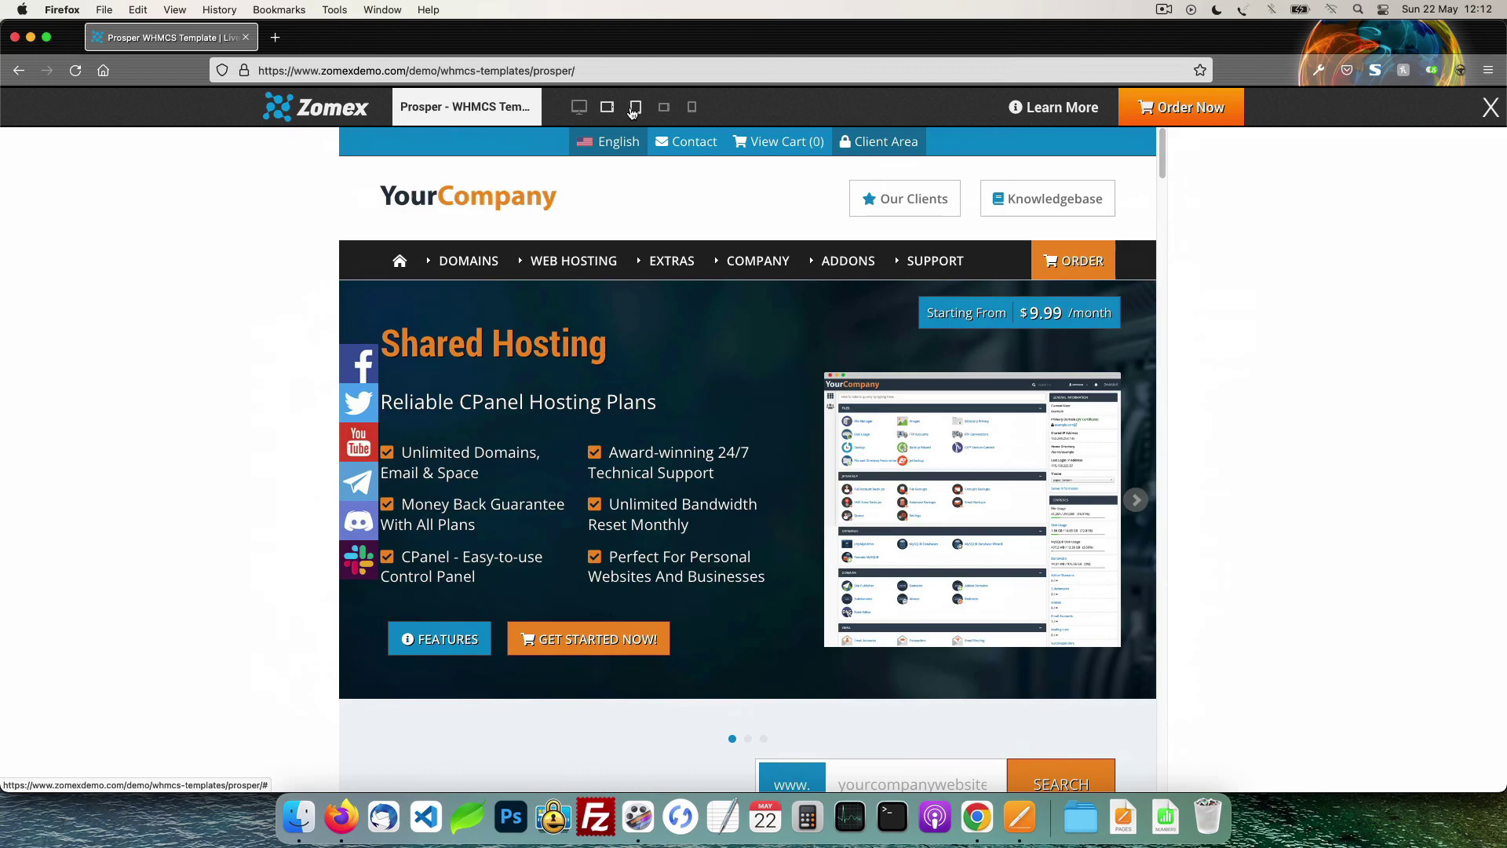
click(634, 107)
click(663, 108)
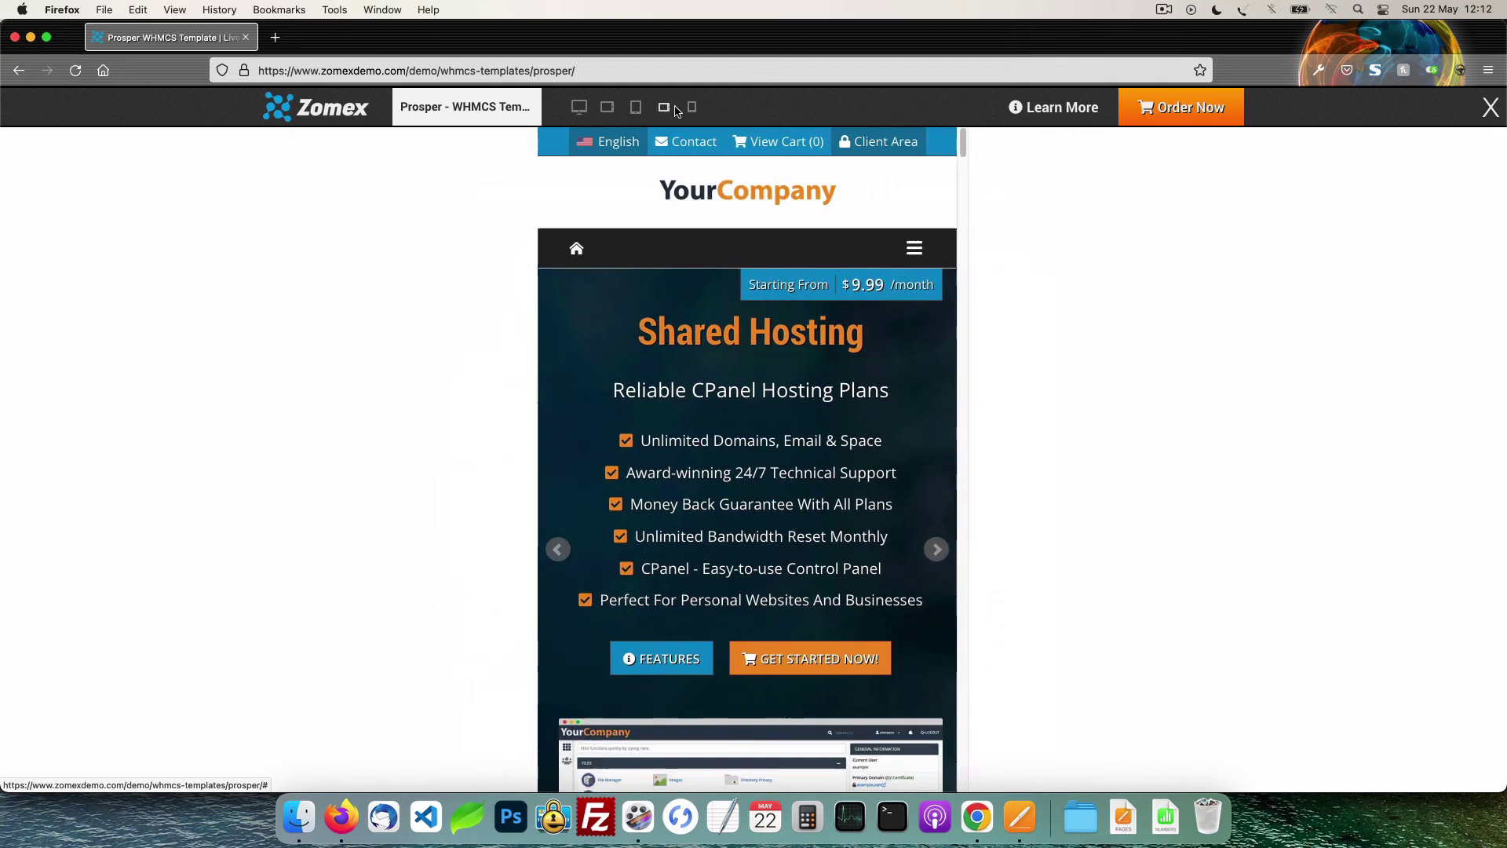